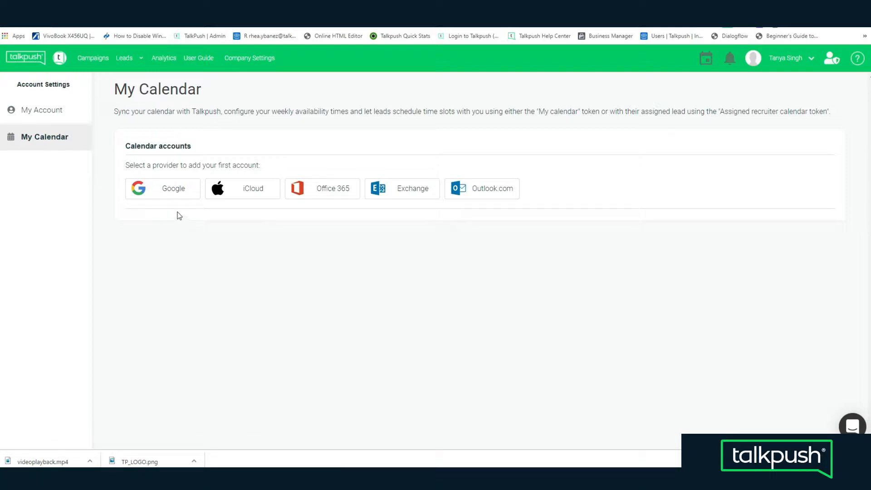
Link the work Google account as the first calendar provider, accepting the Cronofy terms and allowing calendar access.
left_click(161, 197)
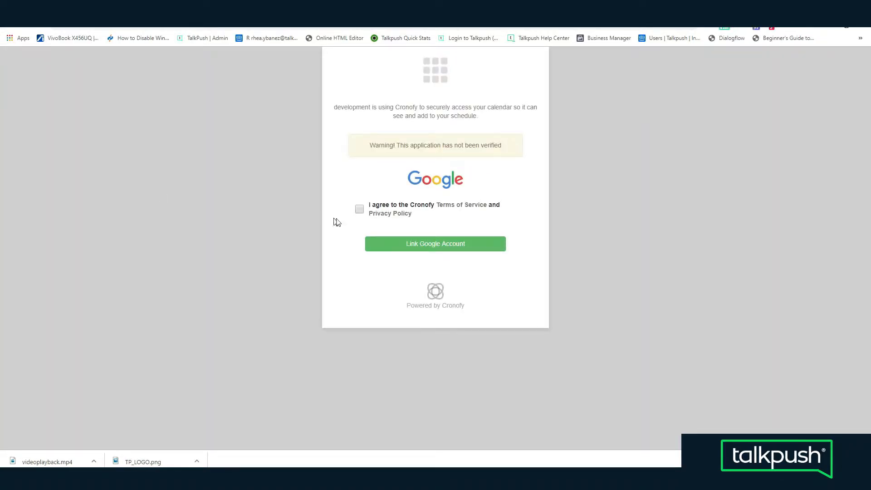
left_click(359, 209)
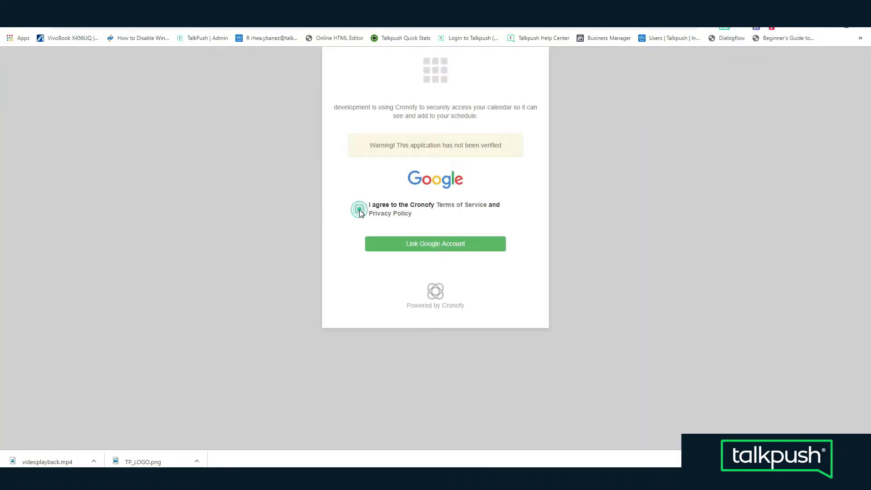
left_click(411, 244)
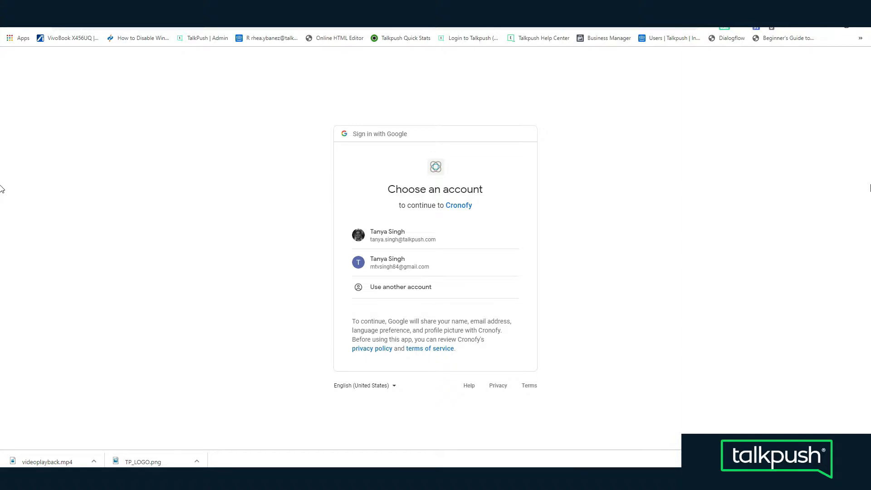
left_click(457, 238)
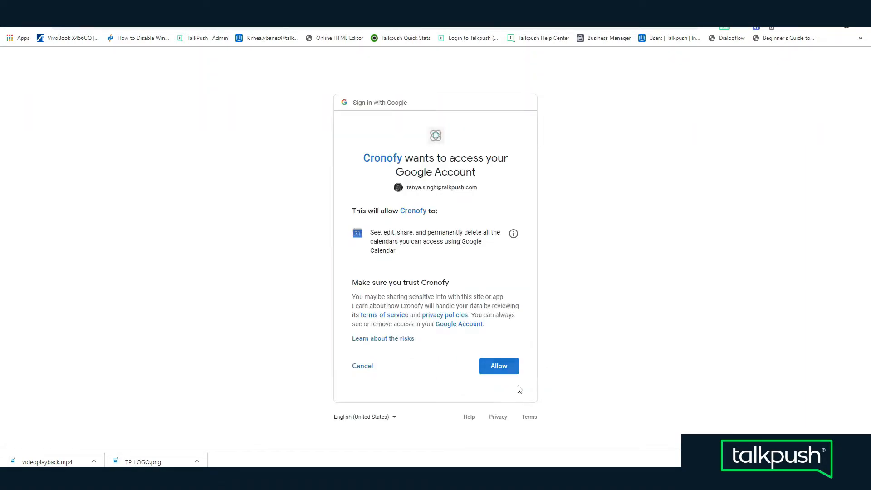
left_click(499, 369)
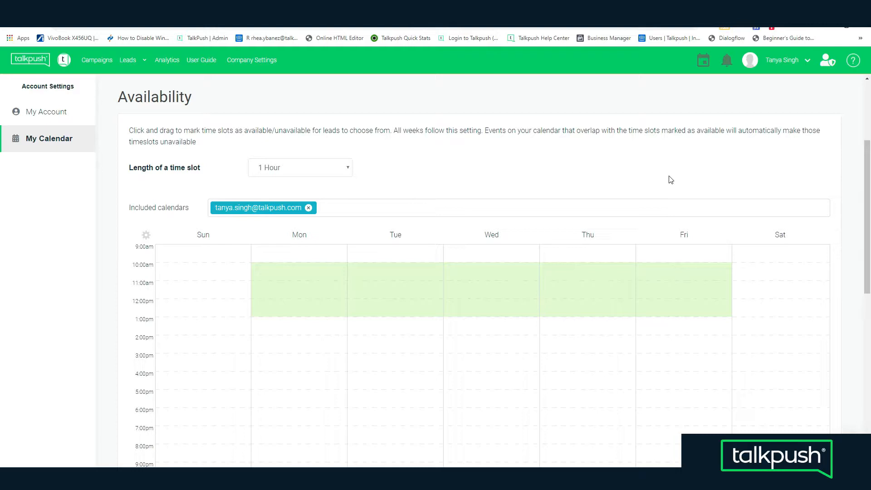
Keep the time slot length at 1 Hour and clear the availability on Monday 10:00am–1:00pm and Tuesday 10:00am–12:00pm.
left_click(345, 169)
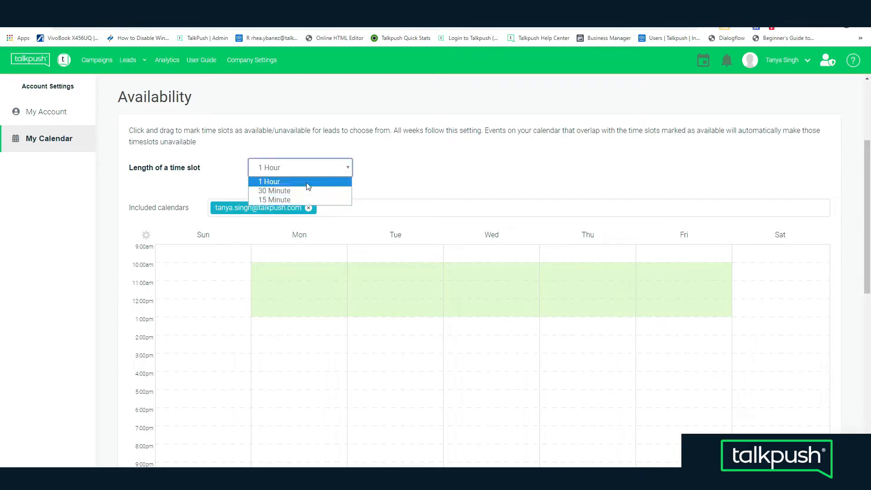
left_click(385, 185)
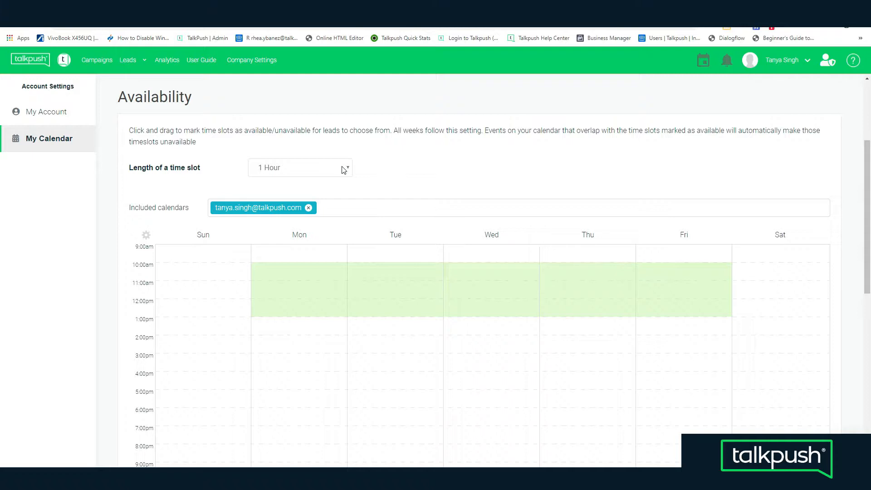
left_click_drag(334, 274, 368, 292)
left_click(364, 276)
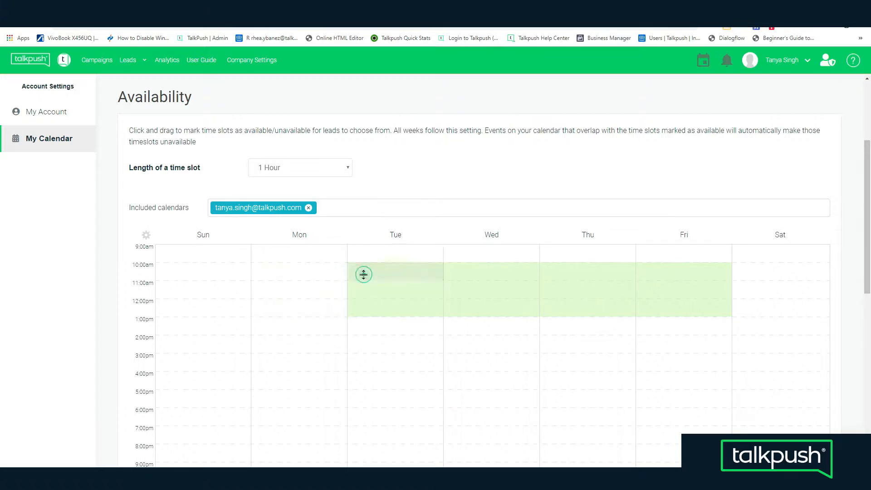
left_click(367, 285)
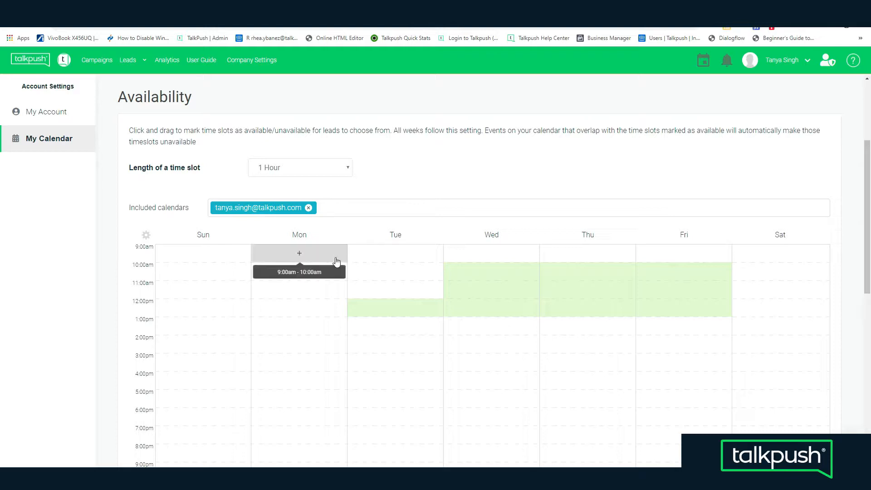
Mark Monday and Tuesday 10:00am–12:00pm as available again and make 12:00pm–1:00pm unavailable from Monday to Friday.
left_click_drag(334, 272, 333, 305)
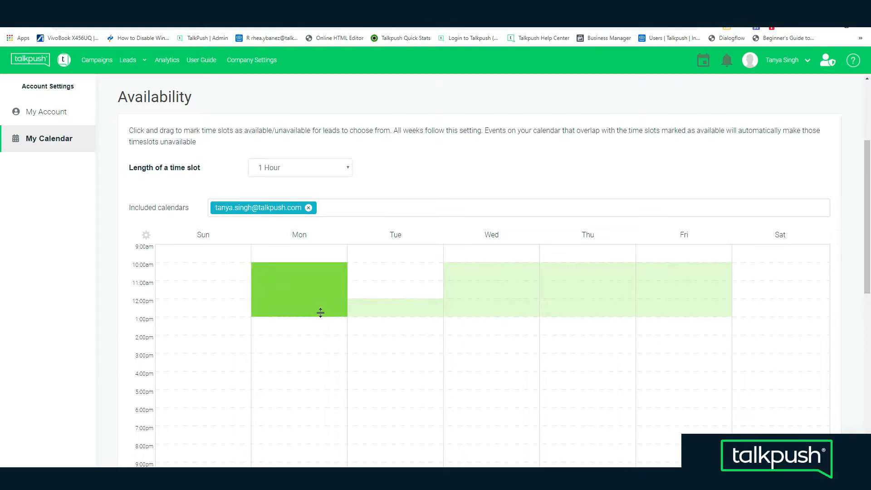
left_click(315, 311)
left_click_drag(361, 274, 360, 294)
left_click(366, 308)
left_click(463, 312)
left_click(554, 307)
left_click(653, 309)
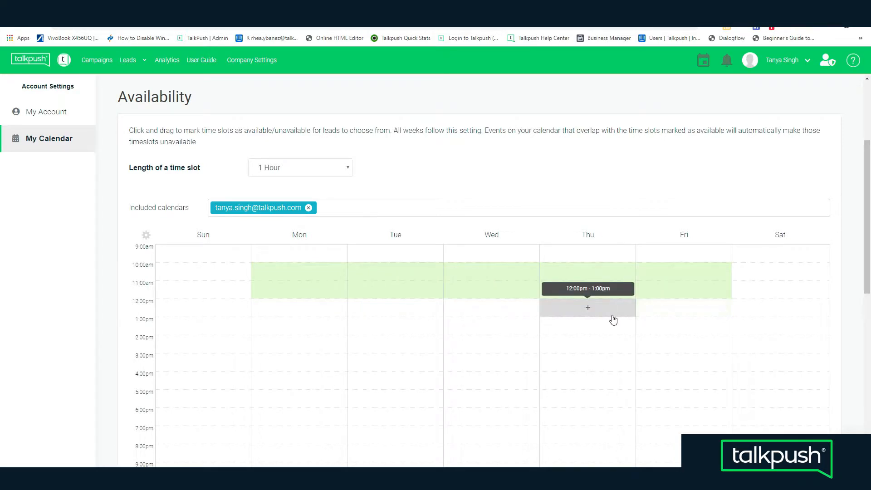
Mark 1:00pm–5:00pm as available from Monday to Friday and save the new availability rules.
left_click(335, 326)
left_click_drag(336, 325, 336, 386)
left_click_drag(369, 327, 379, 360)
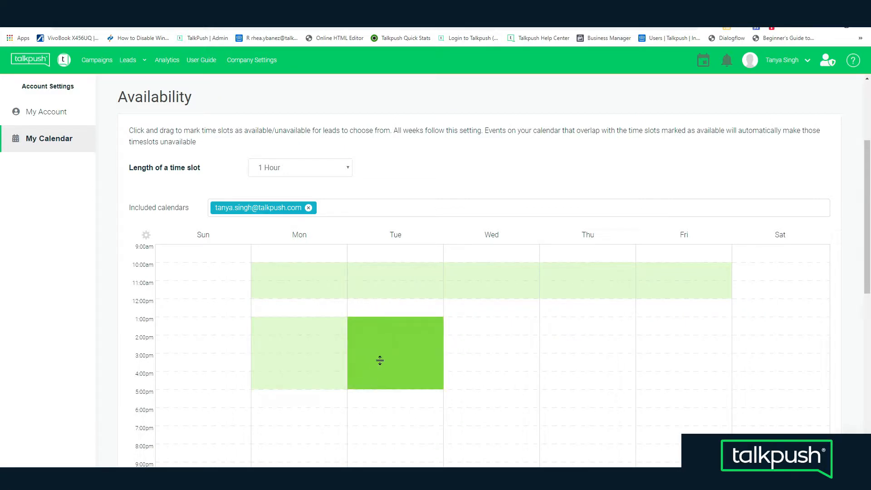
left_click_drag(490, 323, 503, 353)
left_click_drag(560, 325, 694, 349)
scroll(802, 335, "down", 2)
scroll(803, 334, "down", 2)
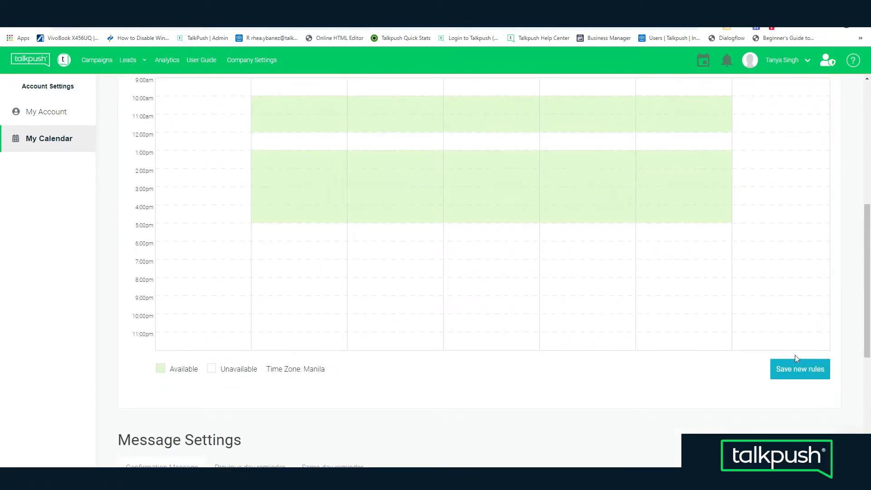
left_click(791, 373)
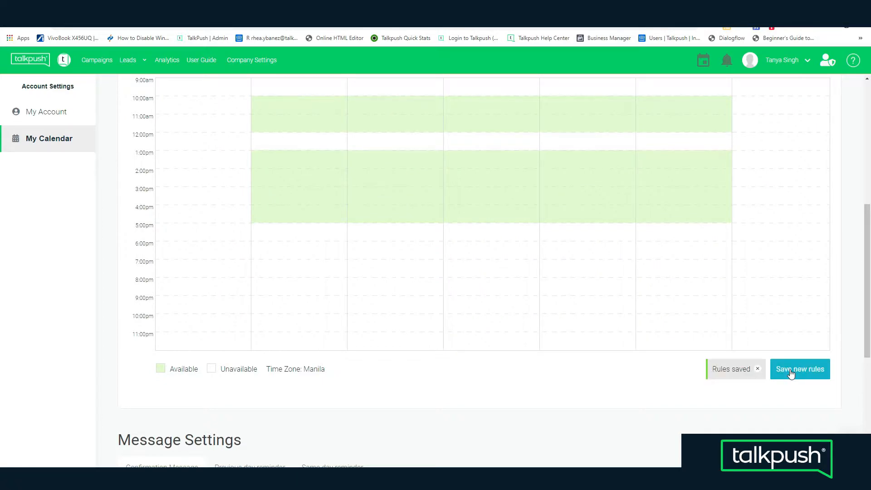
Replace the whole confirmation message text with "Hi" followed by the Candidate Name token.
scroll(790, 373, "down", 5)
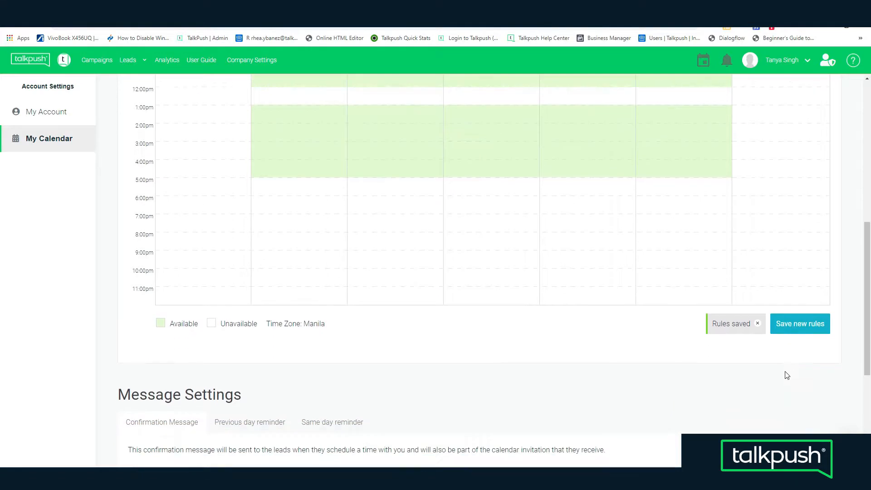
scroll(745, 336, "down", 2)
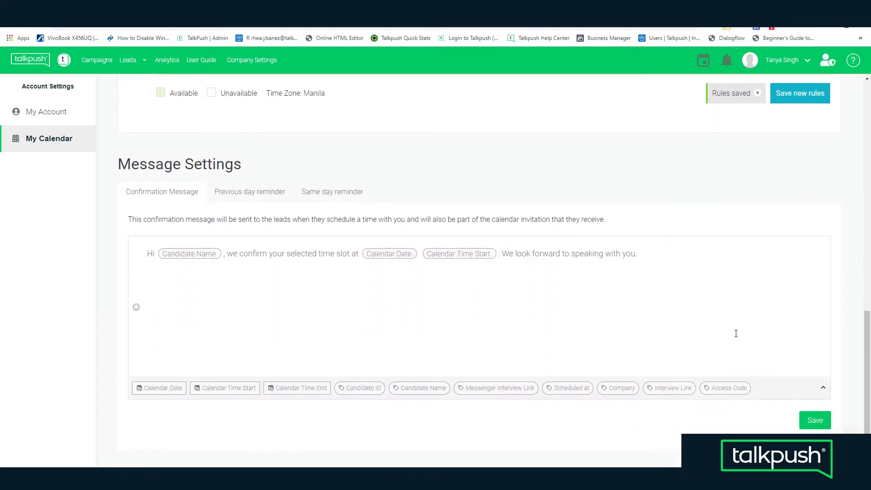
scroll(857, 205, "up", 1)
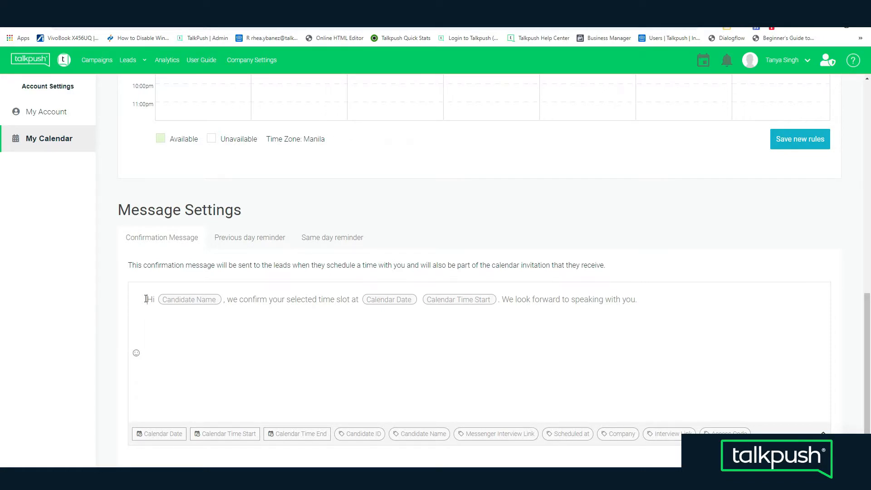
left_click_drag(146, 299, 650, 287)
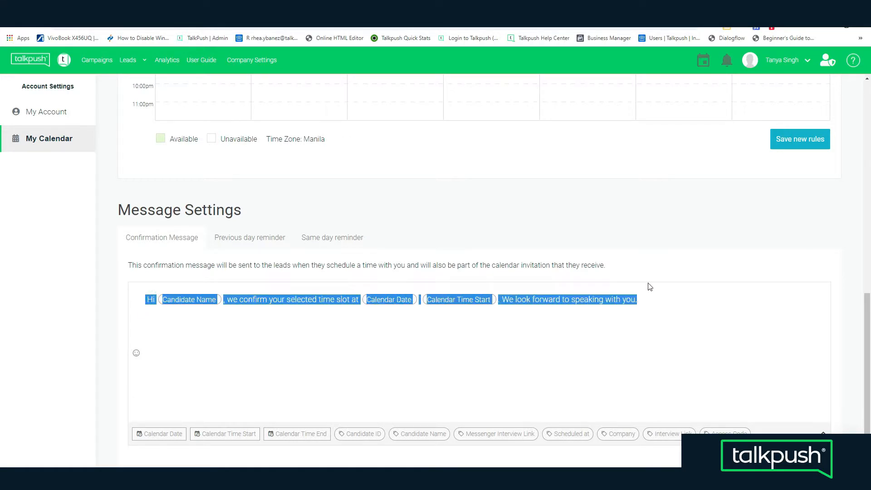
type("Hi")
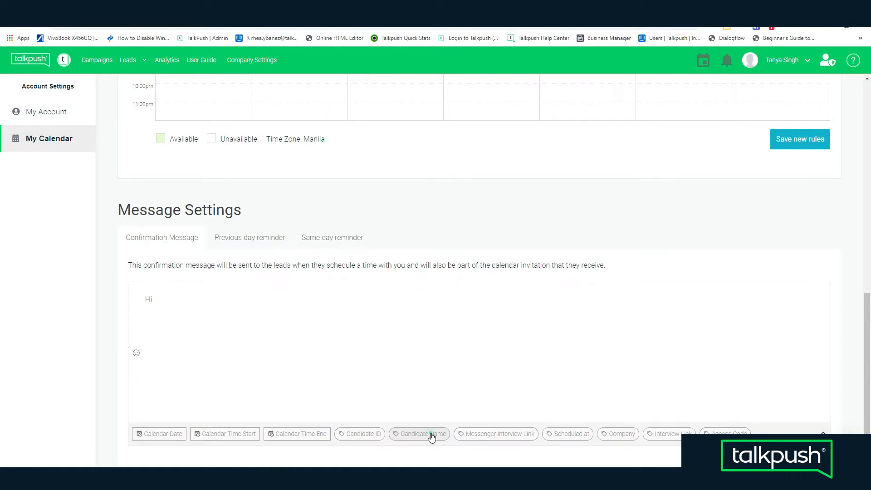
left_click(423, 434)
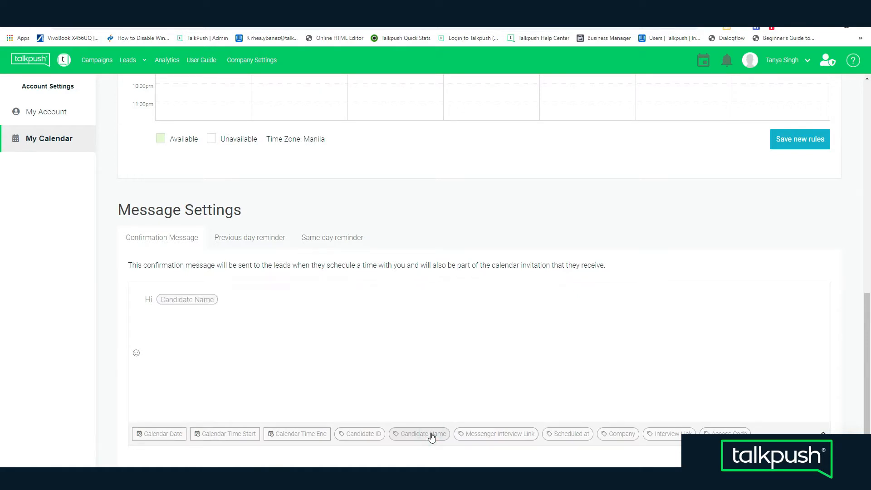
Continue the confirmation message with "Thanks for selecting your interview schedule! See you on", the Calendar Date and Calendar Time Start tokens and "!".
type("Thanks for selecting your")
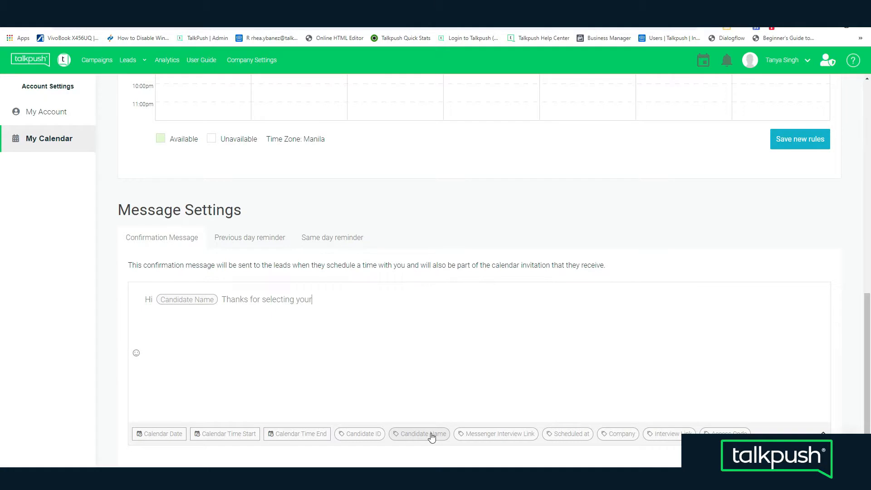
type(" interview schedule! See you on")
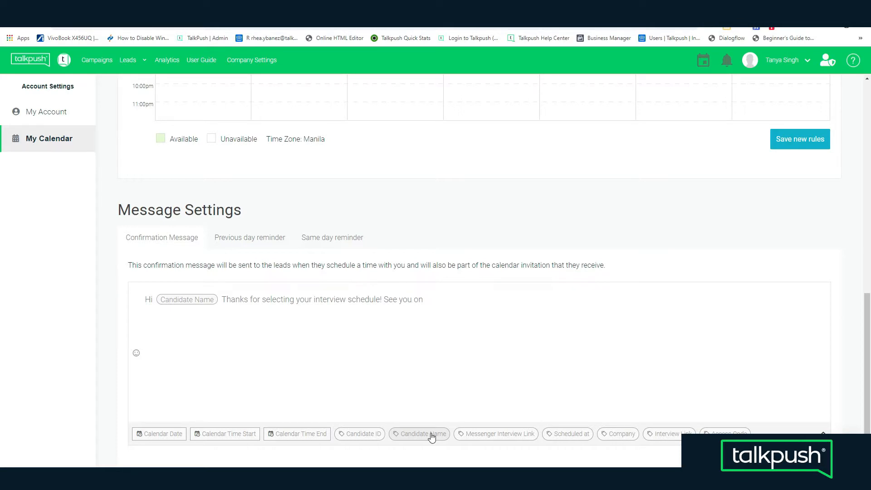
left_click(154, 434)
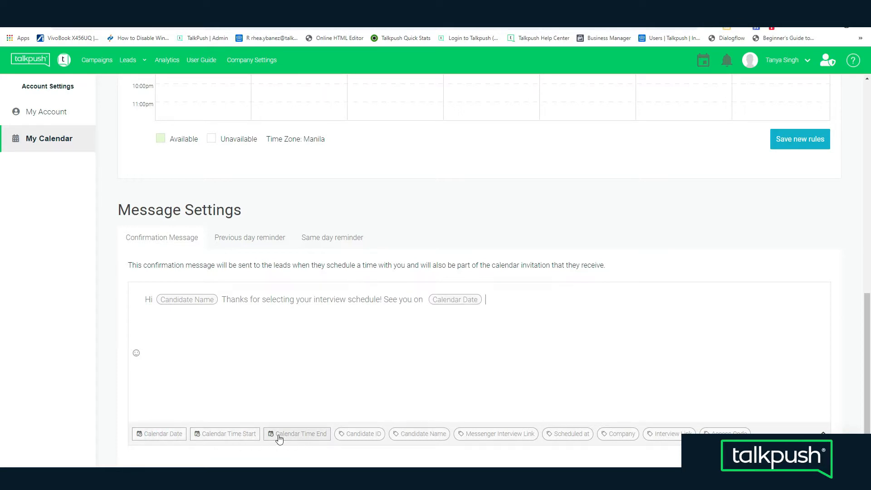
left_click(256, 437)
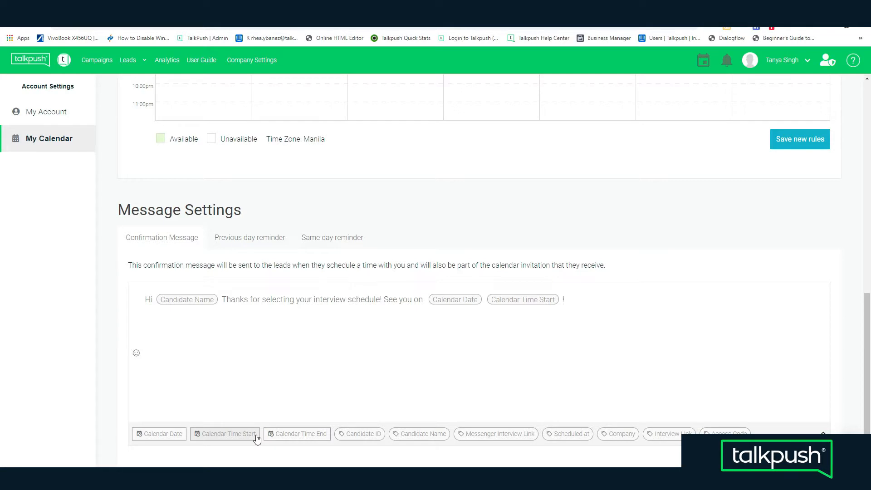
Review the previous day reminder and append "Don't forget to bring a valid ID!" to the same day reminder.
left_click(242, 243)
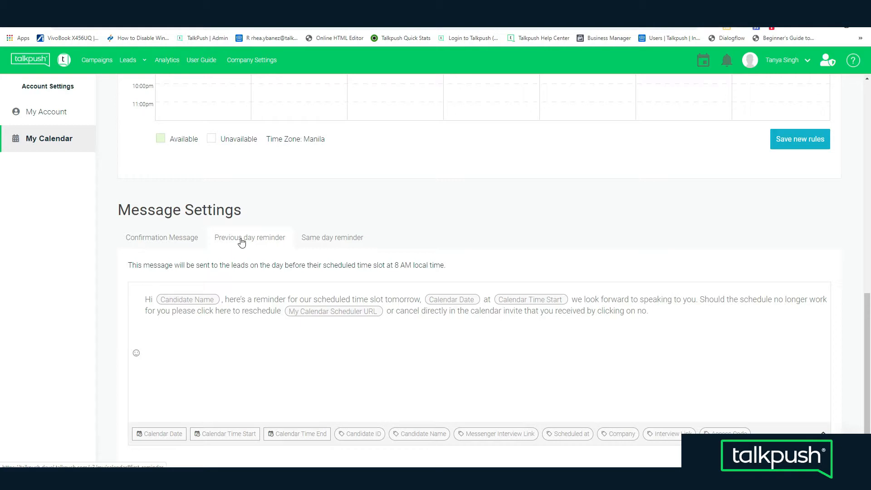
scroll(342, 179, "down", 1)
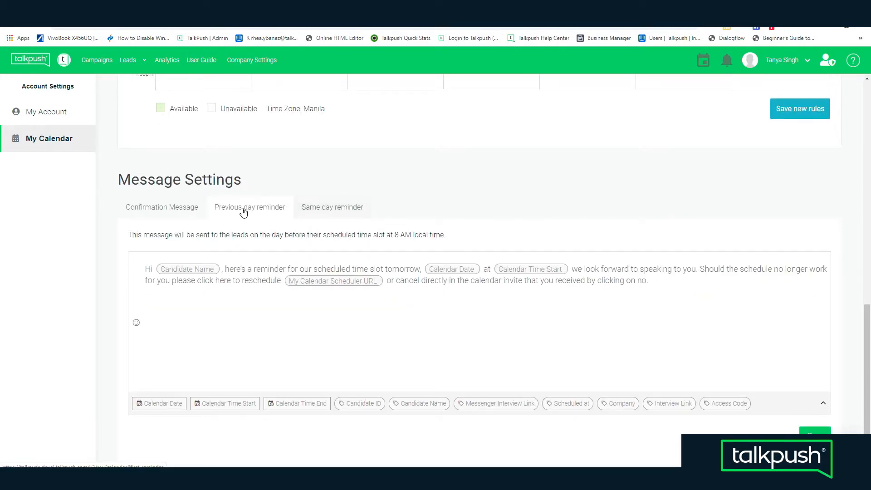
left_click(318, 214)
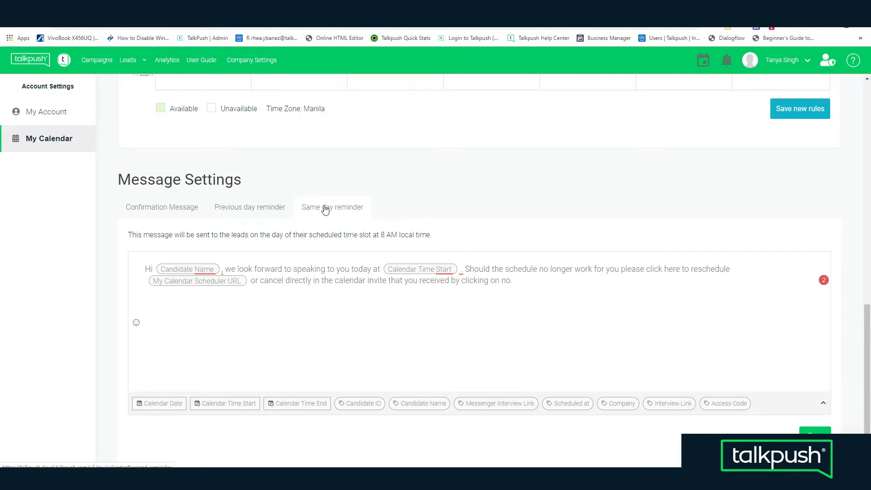
left_click(522, 282)
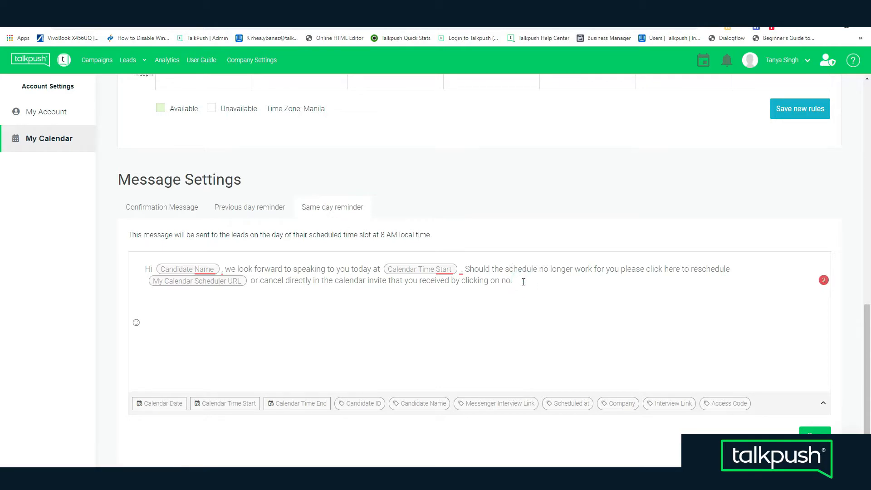
type("Don't forget to bring a valid ID!")
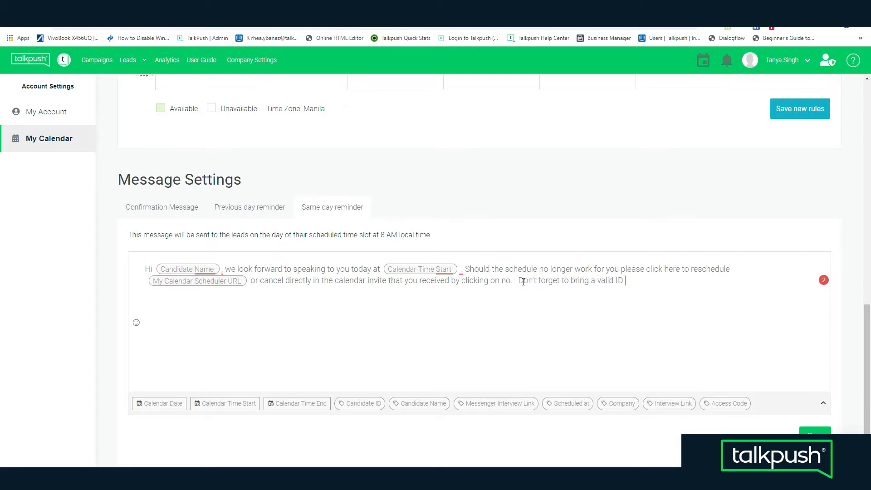
Insert a smiling emoji at the end of the same day reminder and save the message.
left_click(136, 323)
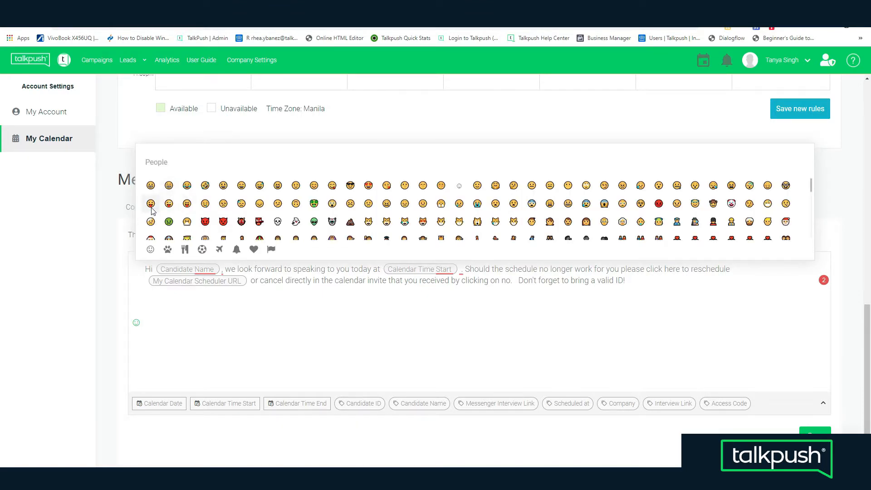
left_click(313, 186)
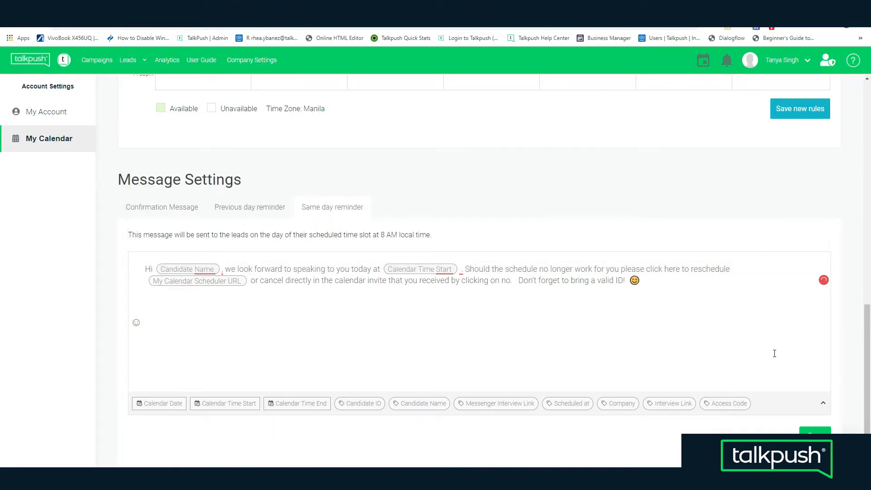
left_click(809, 432)
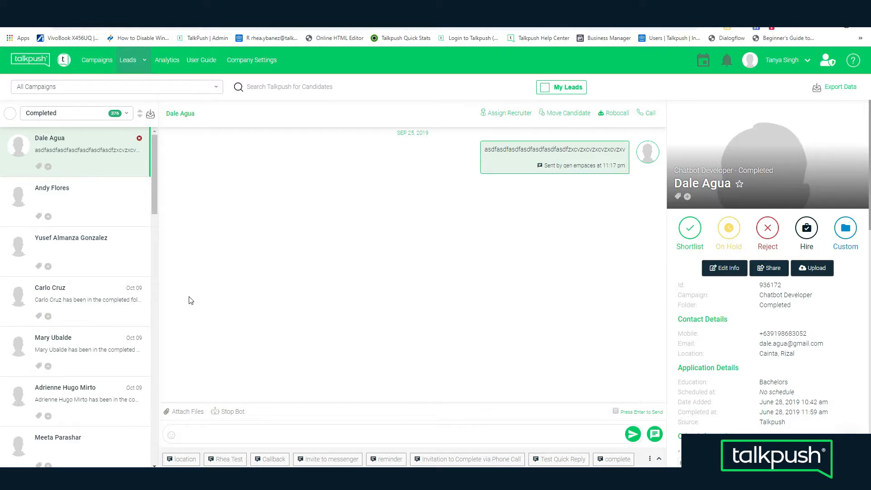
Send the open lead the message "Hi please schedule here." with a pointing-hand emoji and the My Calendar Scheduler URL token.
left_click(201, 433)
type("Hi please")
type(" schedu")
type("le her")
type("here.")
left_click(171, 435)
scroll(341, 393, "down", 5)
left_click(348, 364)
left_click(660, 460)
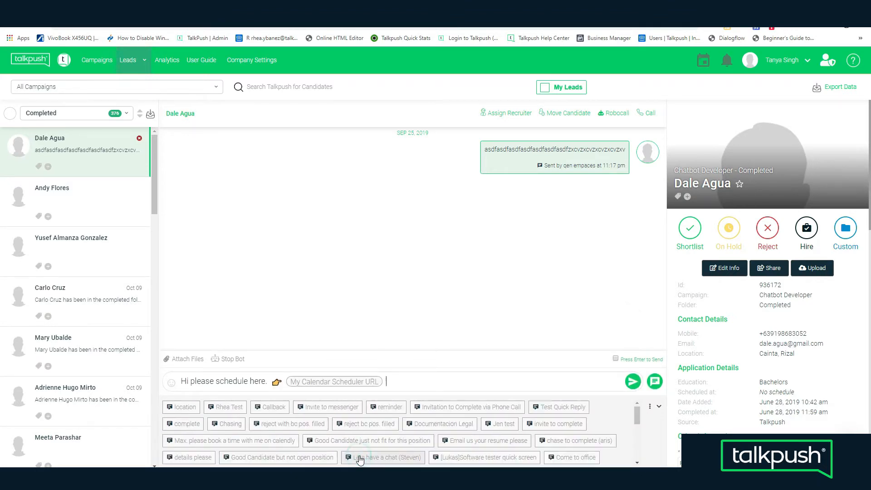
left_click(633, 382)
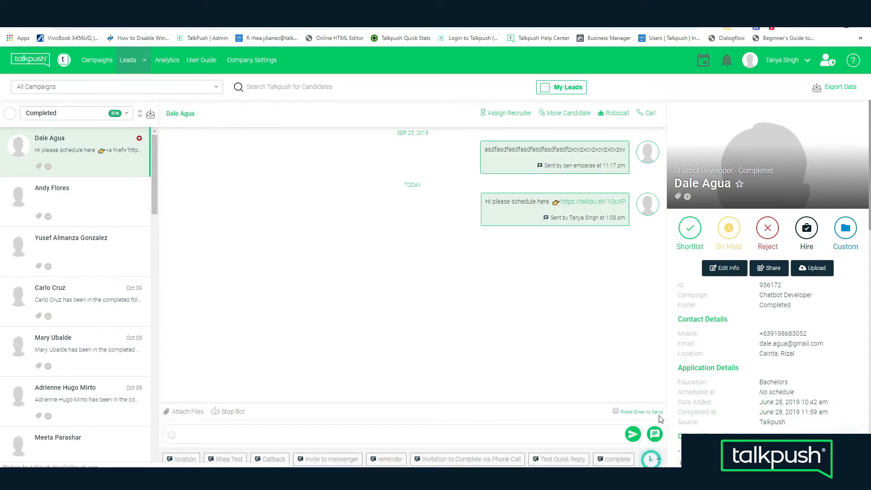
Add a quick reply titled "My Invitation Message" and begin its message with "Hi".
left_click(651, 435)
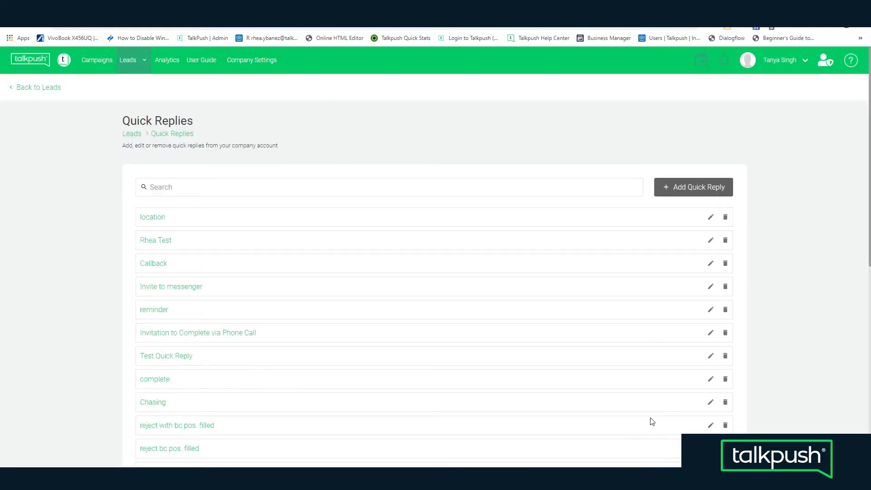
left_click(311, 235)
type("My")
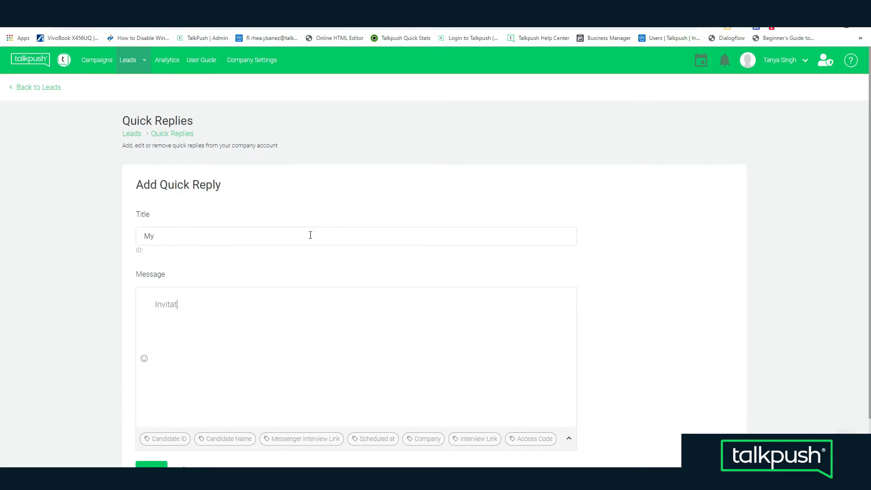
type(" Invitatation MessageHi")
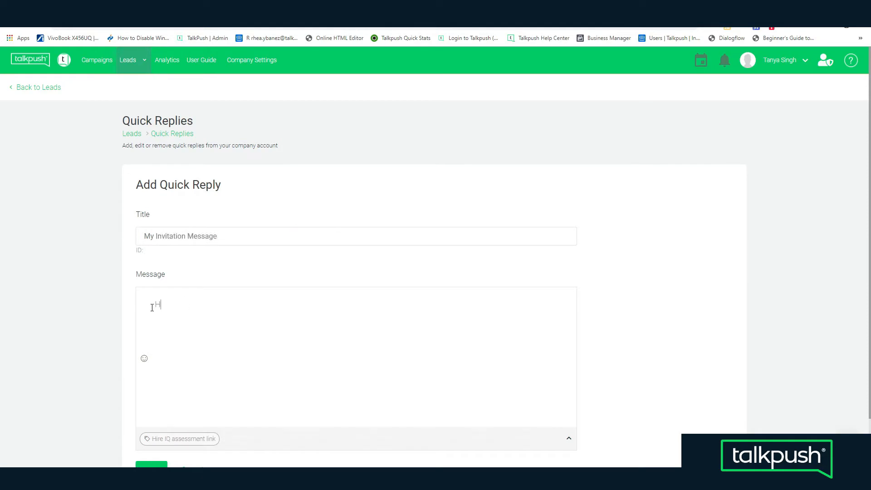
Continue the quick reply message with the Candidate Name token and "Please click on this link to schedule your interview.".
left_click(224, 441)
type("Please click on this link to schedule")
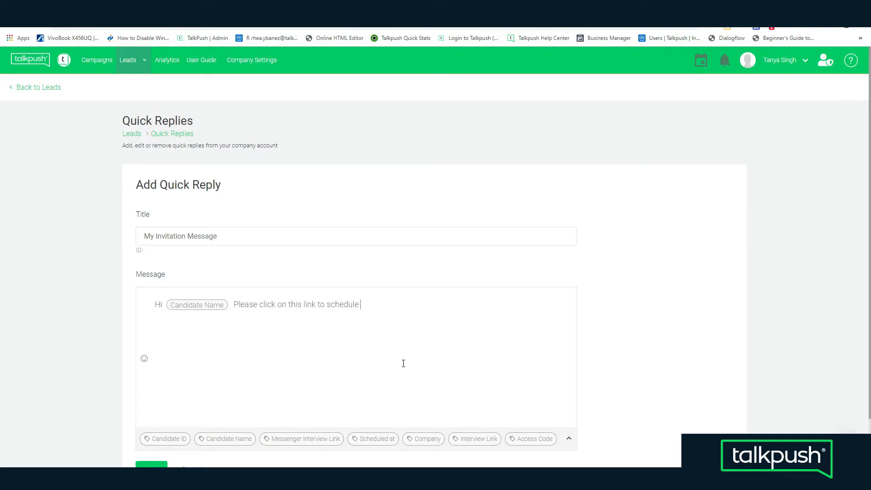
type("interview.")
Append a right-pointing hand emoji and the My Calendar Scheduler URL token to the message and save the quick reply.
left_click(144, 358)
scroll(272, 236, "down", 5)
left_click(282, 229)
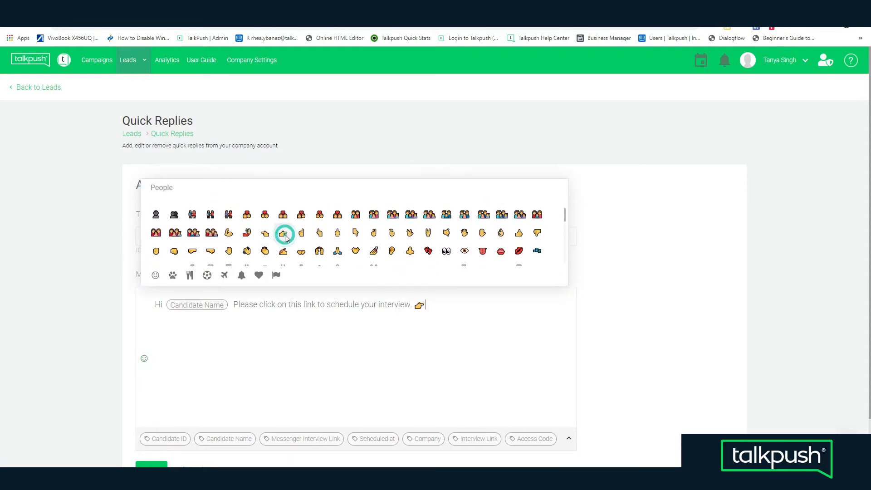
left_click(432, 305)
left_click(569, 438)
scroll(442, 231, "down", 2)
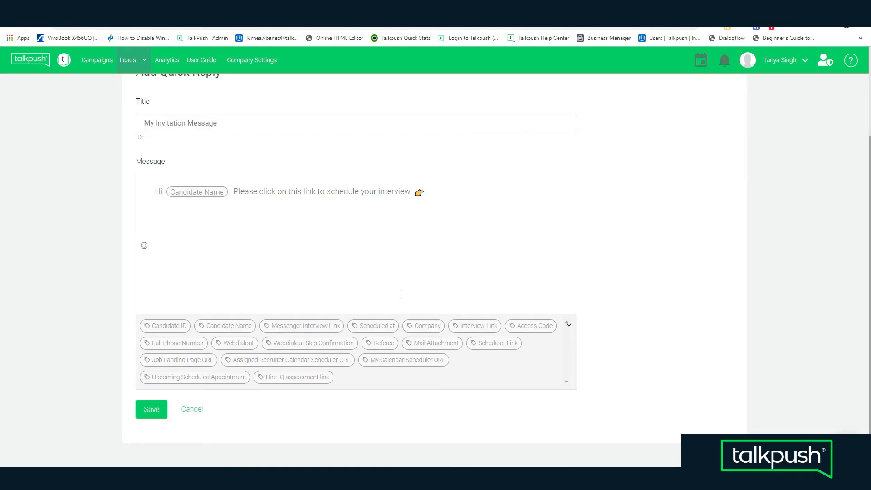
left_click(404, 360)
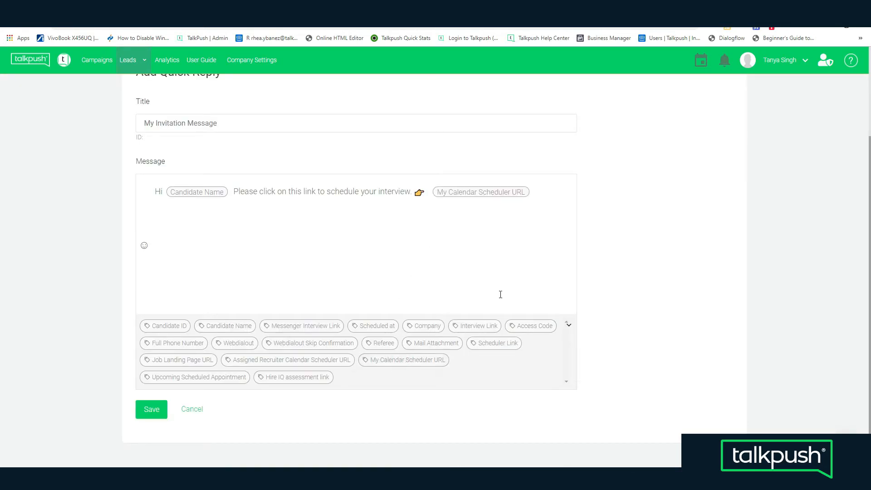
left_click(156, 410)
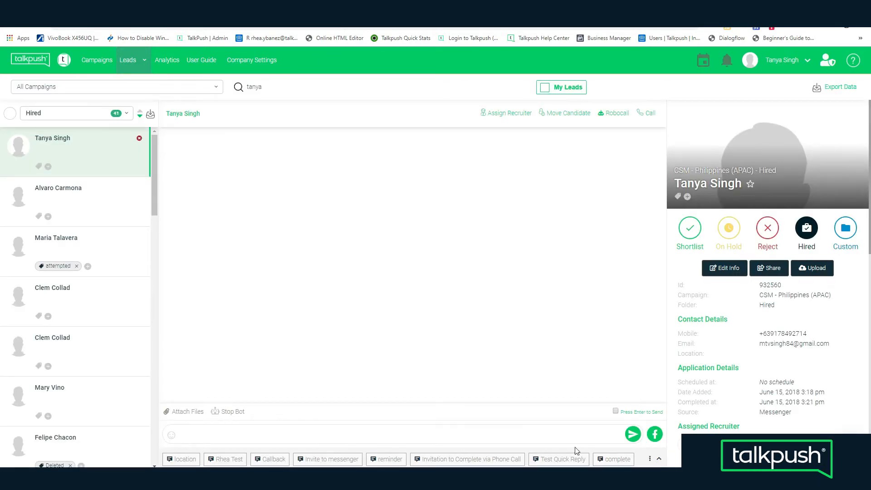
Find the My Invitation Message quick reply with "my" and send it to the open lead by email.
left_click(540, 436)
type("my")
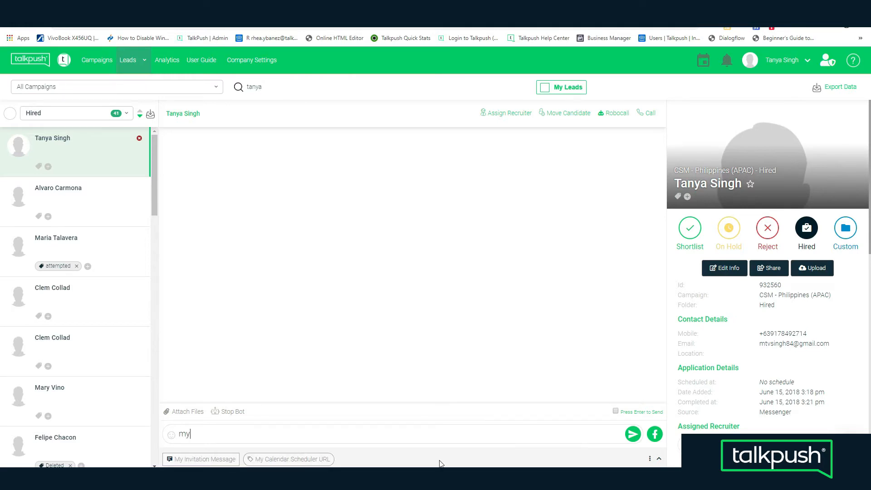
left_click(216, 459)
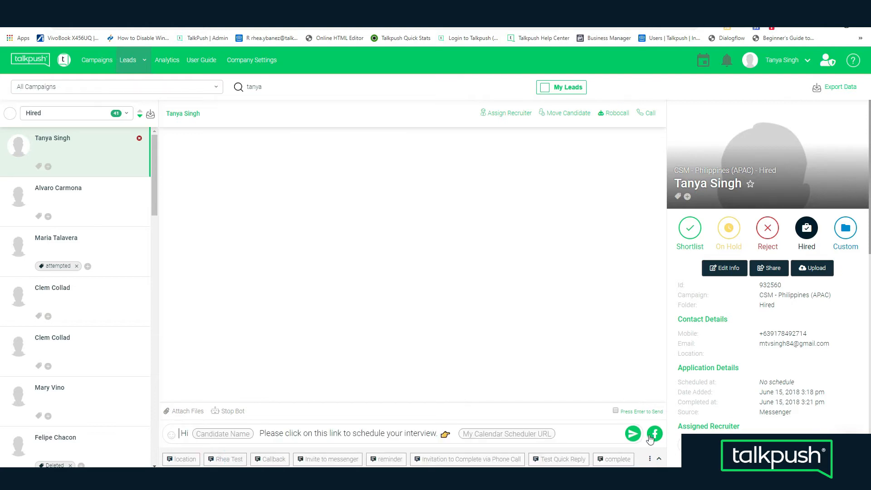
left_click(655, 438)
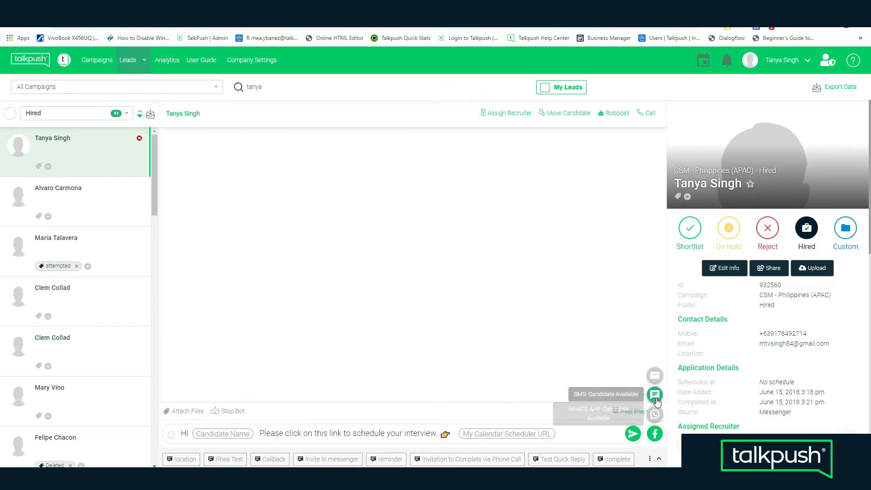
left_click(655, 378)
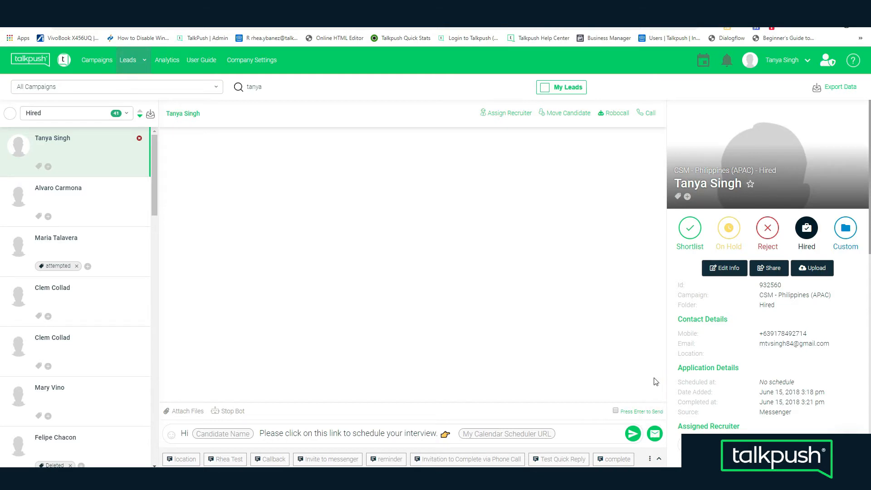
left_click(633, 434)
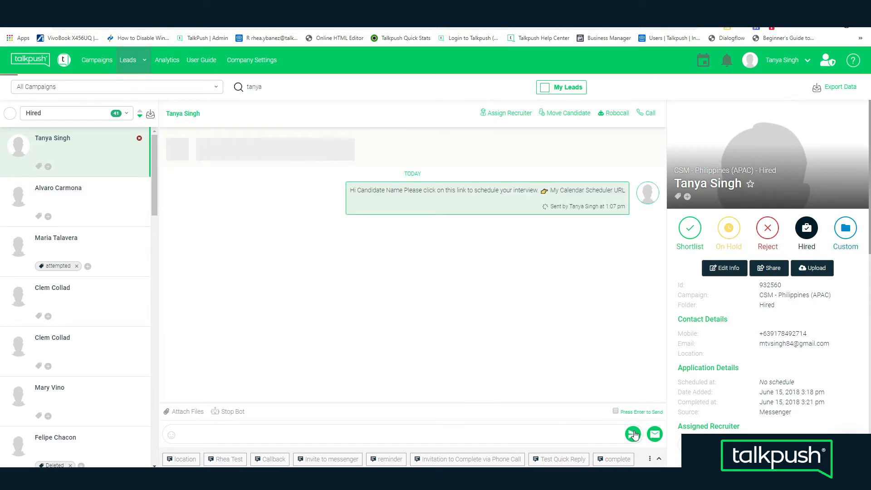